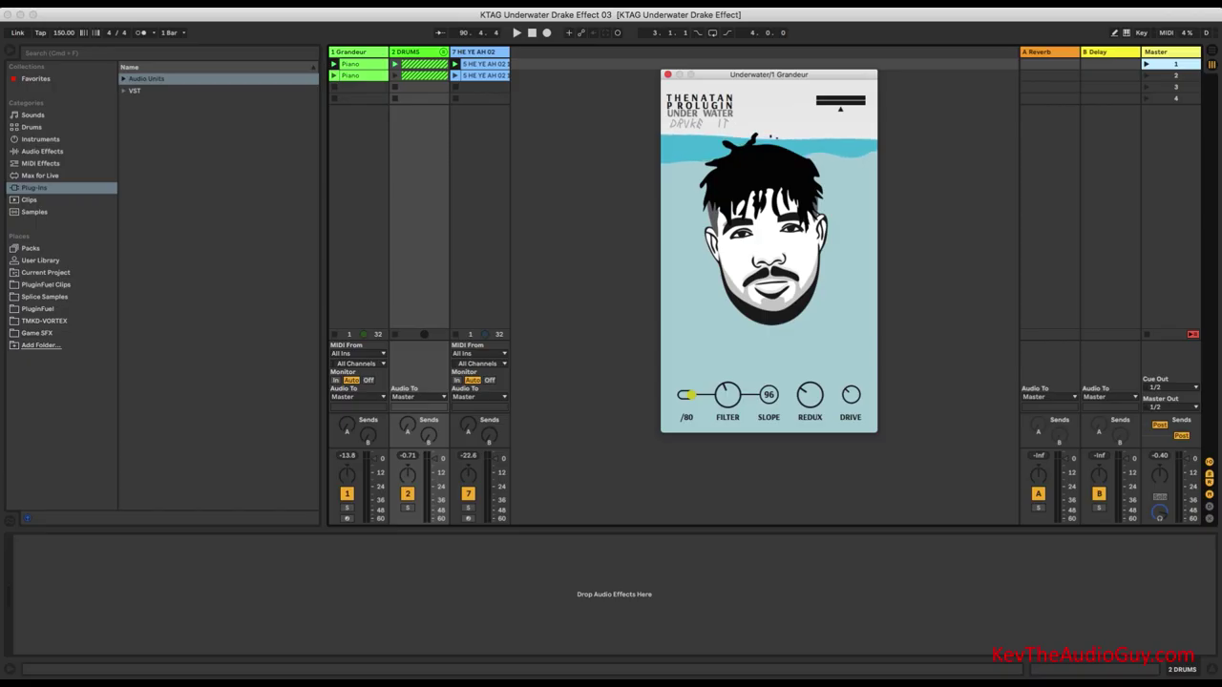
# - Launch the finished example's Master scenes 1, 2 and 3 one after another
pyautogui.click(1146, 64)
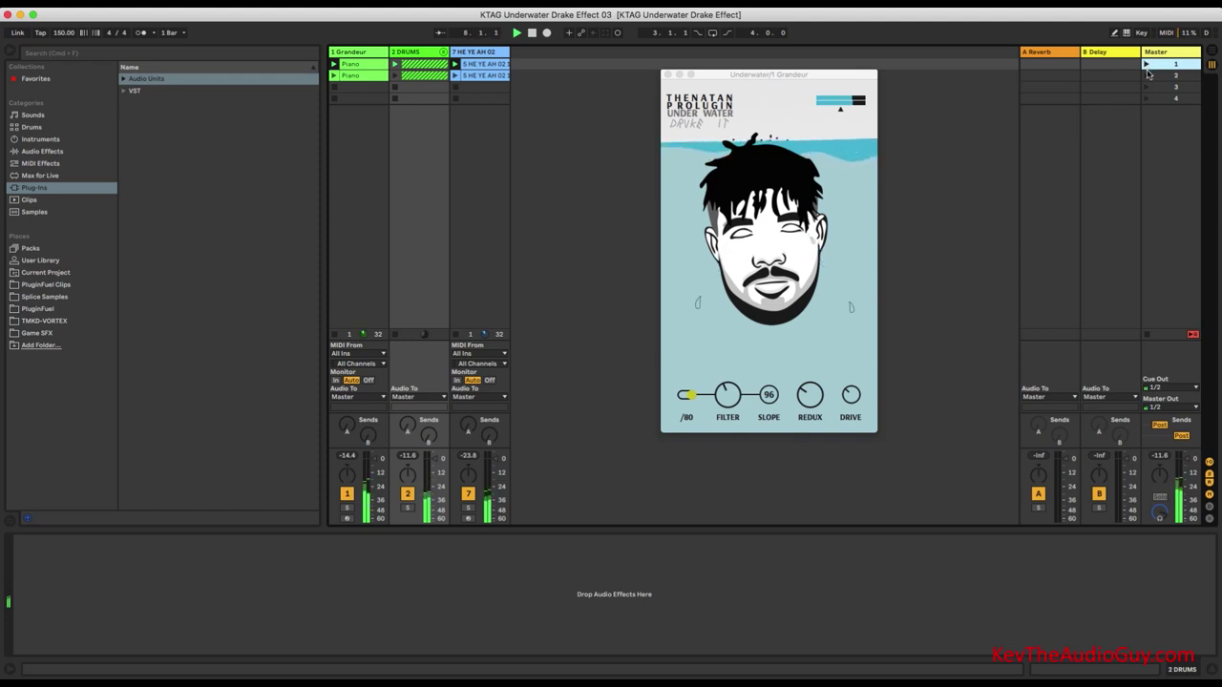
pyautogui.click(1147, 75)
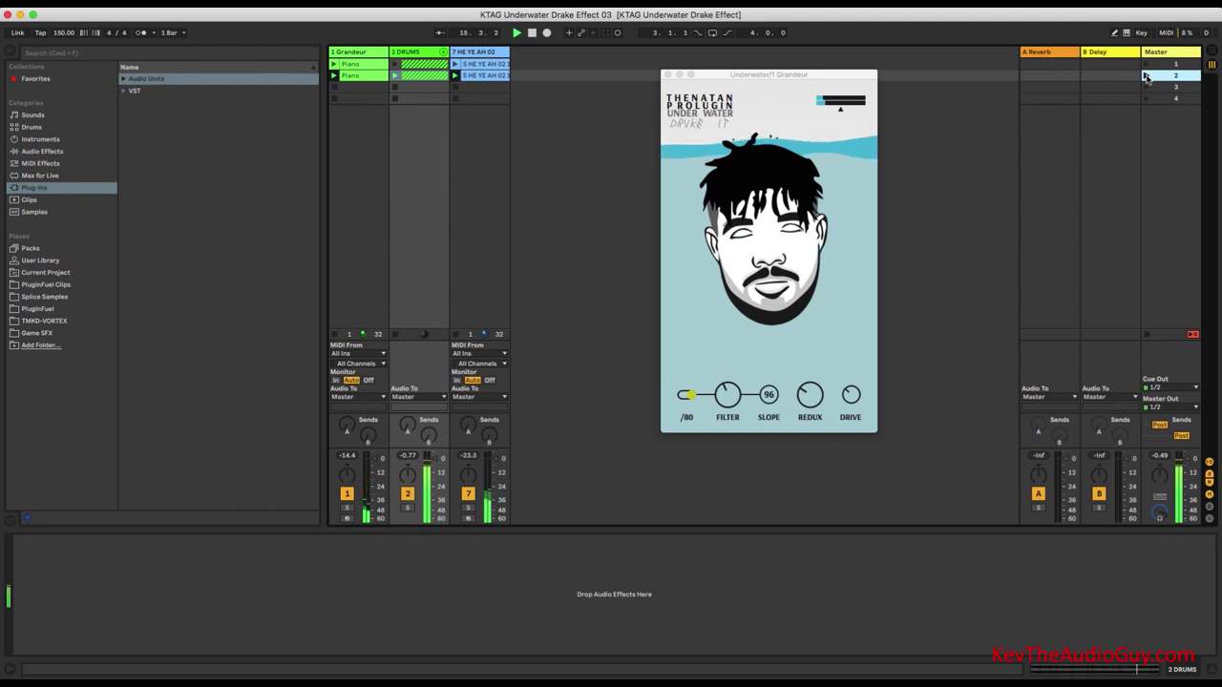
pyautogui.click(1146, 86)
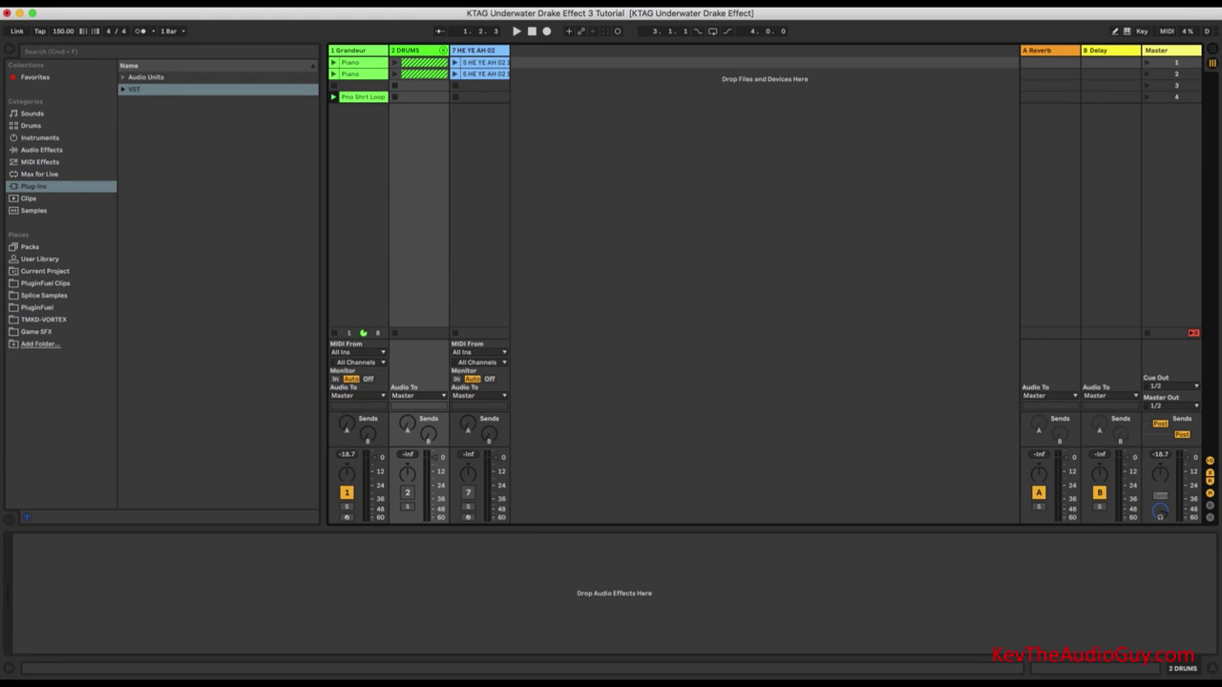
# - Select the Grandeur track and bring its Underwater plugin window to the front
pyautogui.click(362, 197)
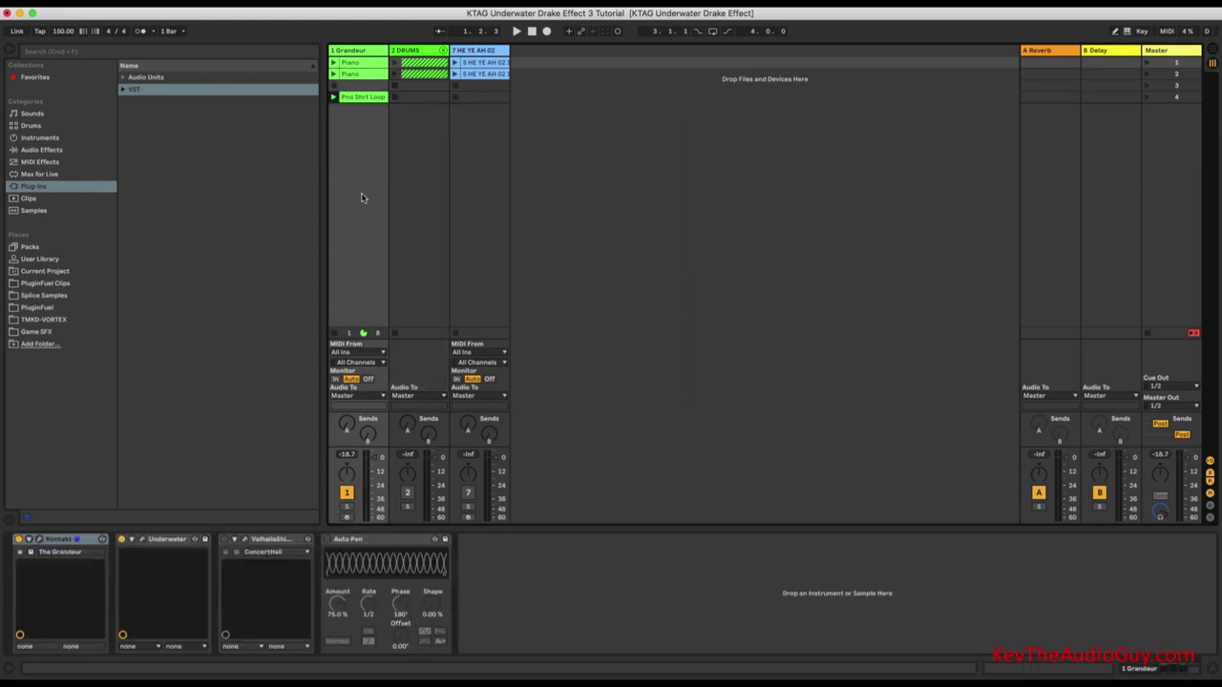
pyautogui.click(142, 540)
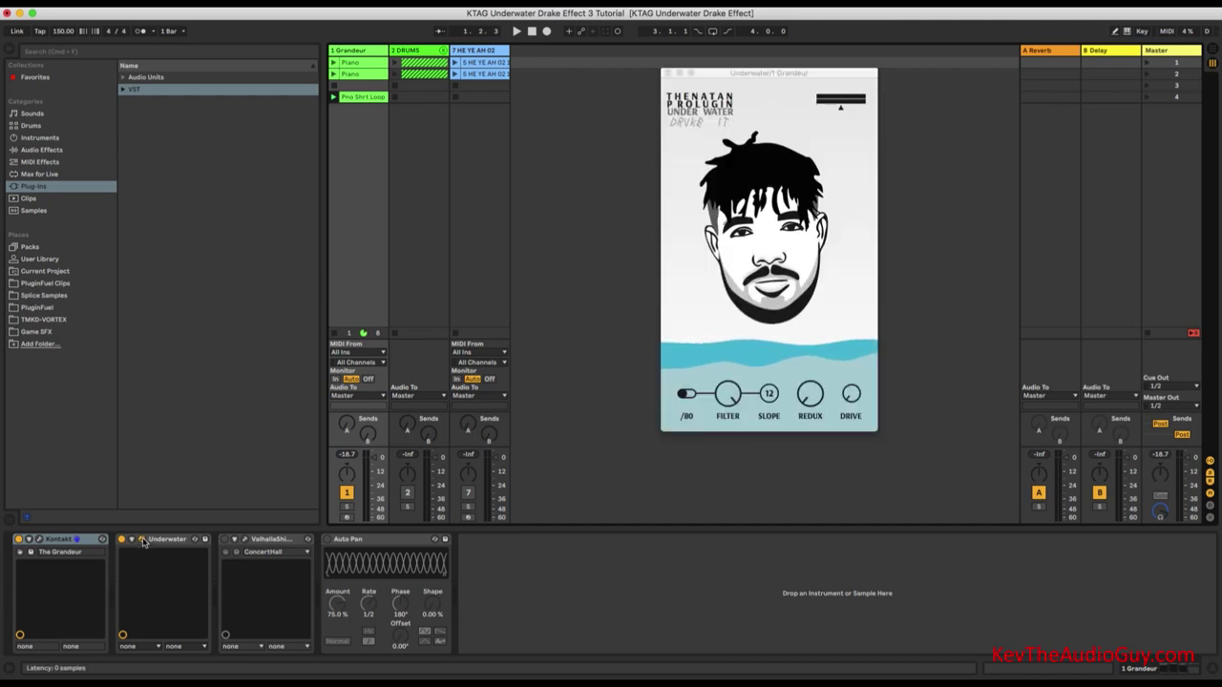
pyautogui.click(691, 397)
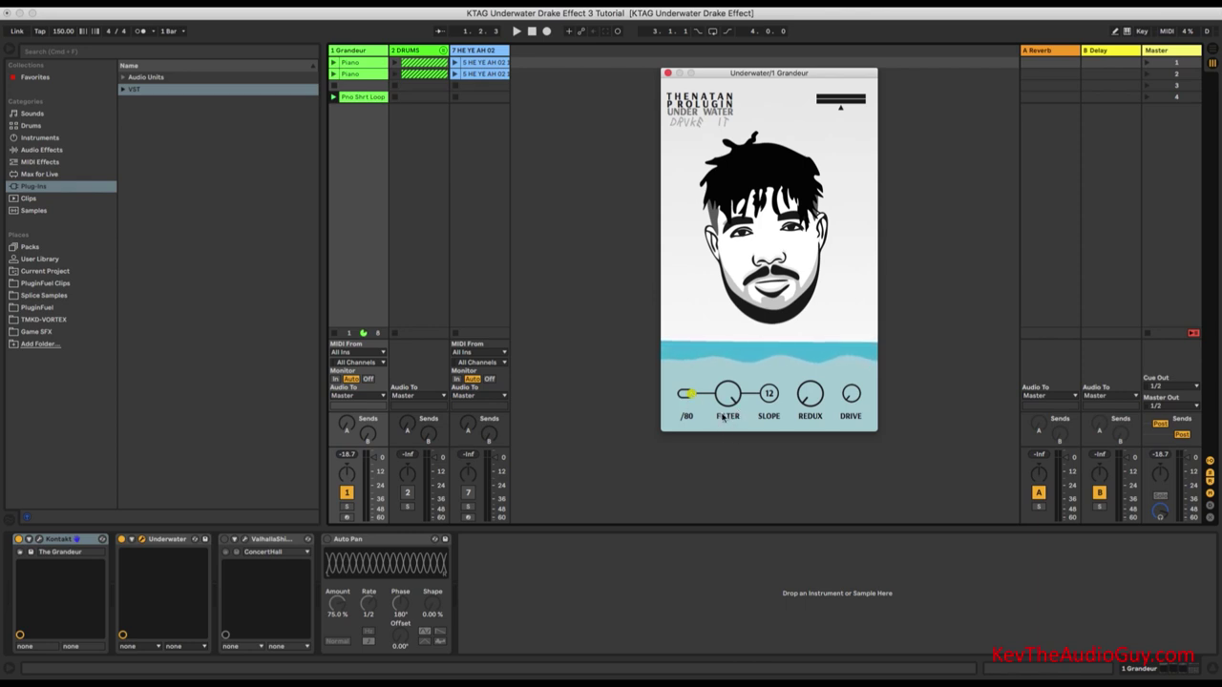
pyautogui.click(773, 395)
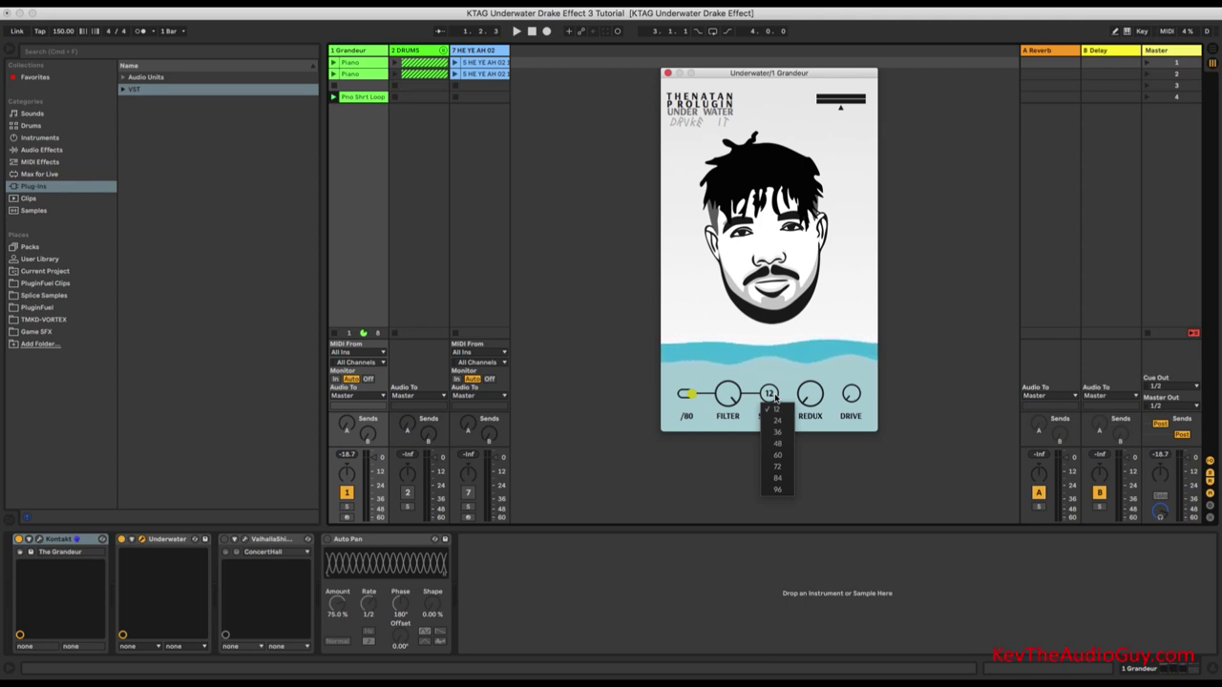
pyautogui.click(775, 397)
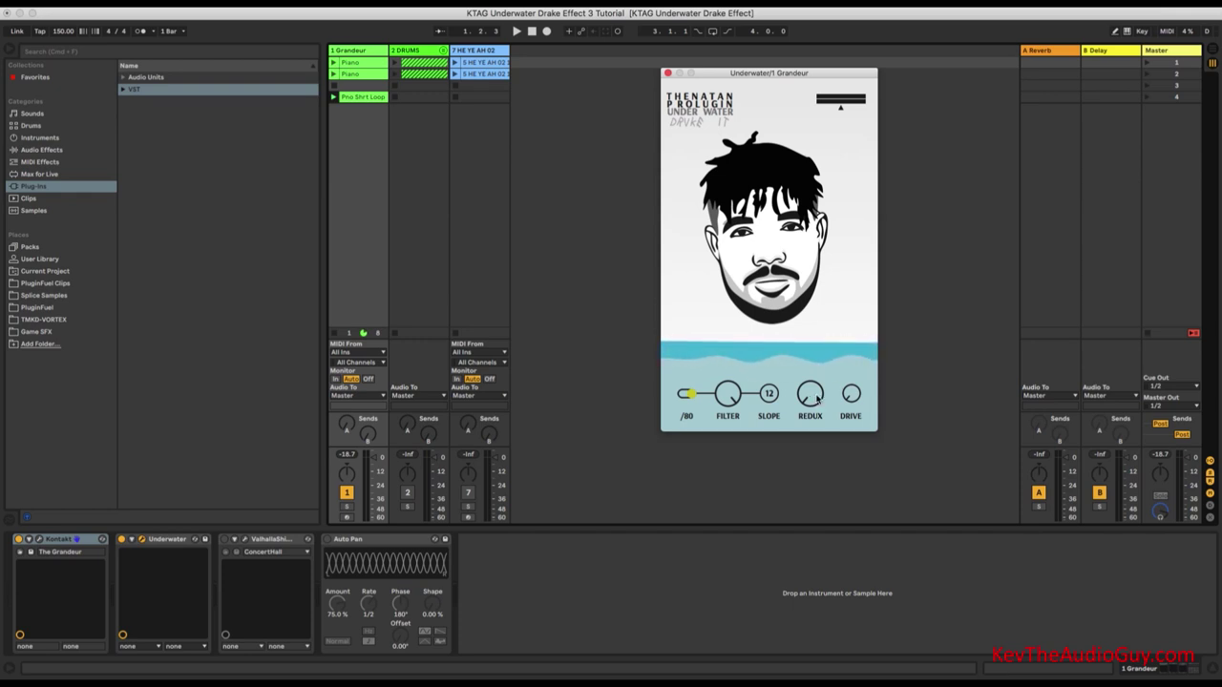
pyautogui.press('space')
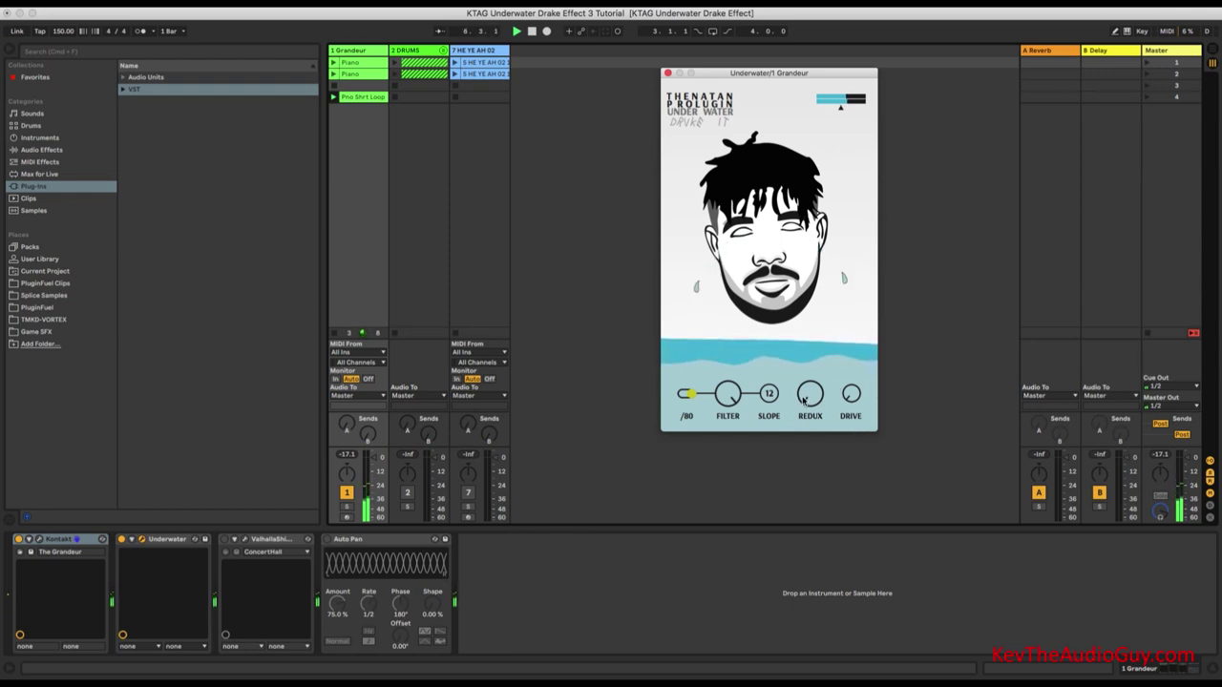
# - Raise the Underwater REDUX knob to about 50 for bitcrush and audition it with playback
pyautogui.moveTo(804, 380)
pyautogui.moveTo(804, 380); pyautogui.dragTo(779, 339)
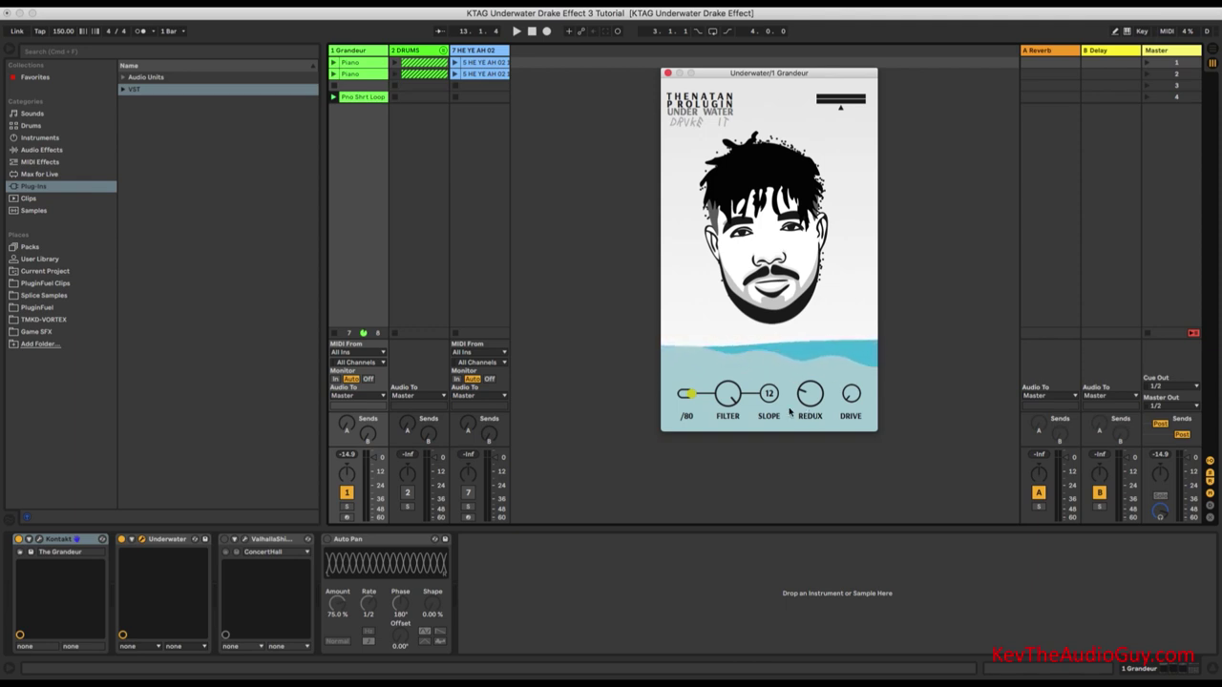
pyautogui.moveTo(801, 399); pyautogui.dragTo(802, 391)
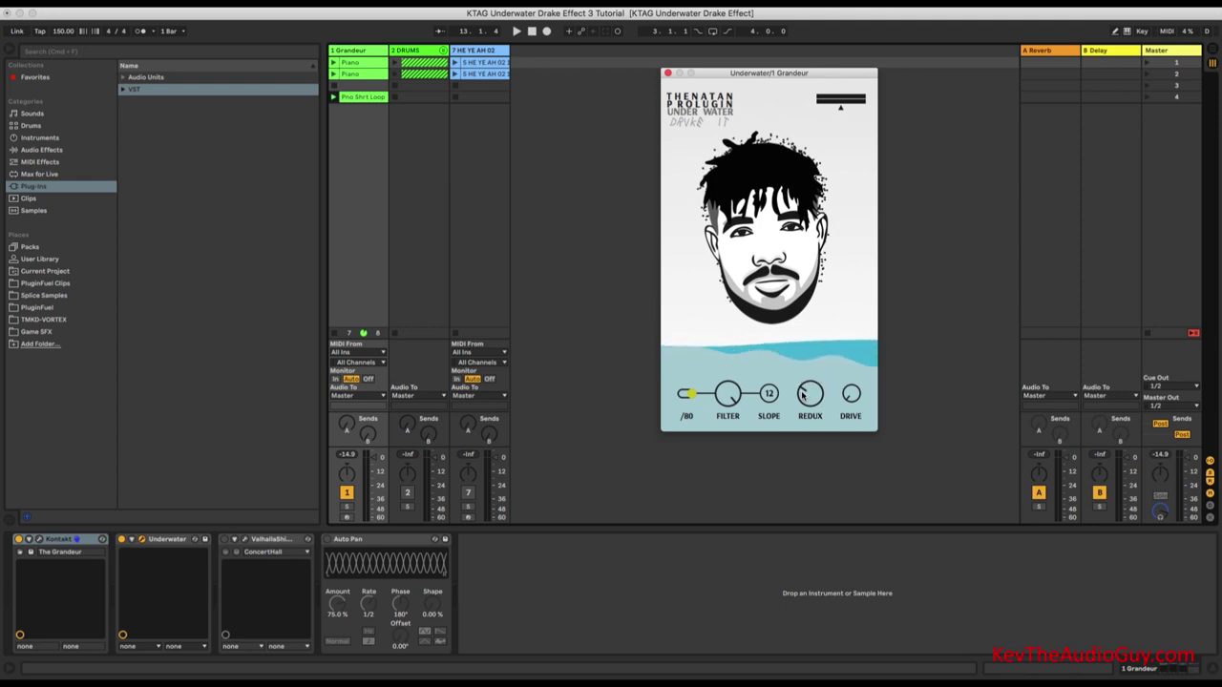
pyautogui.press('space')
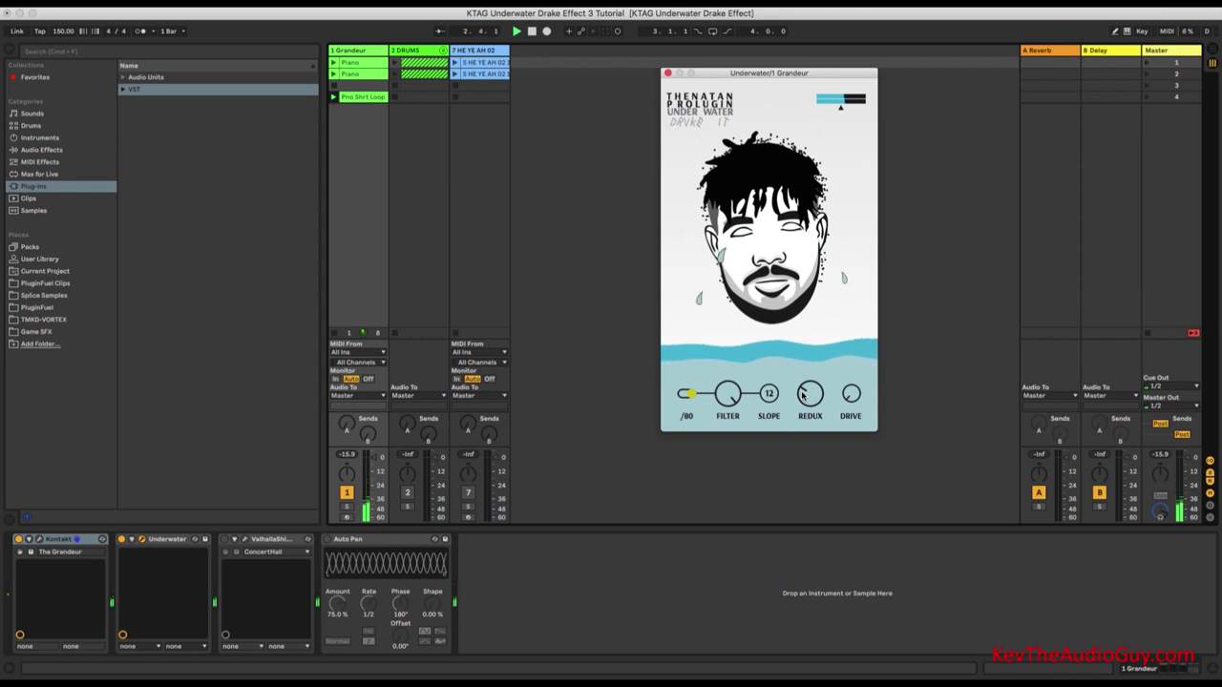
pyautogui.press('space')
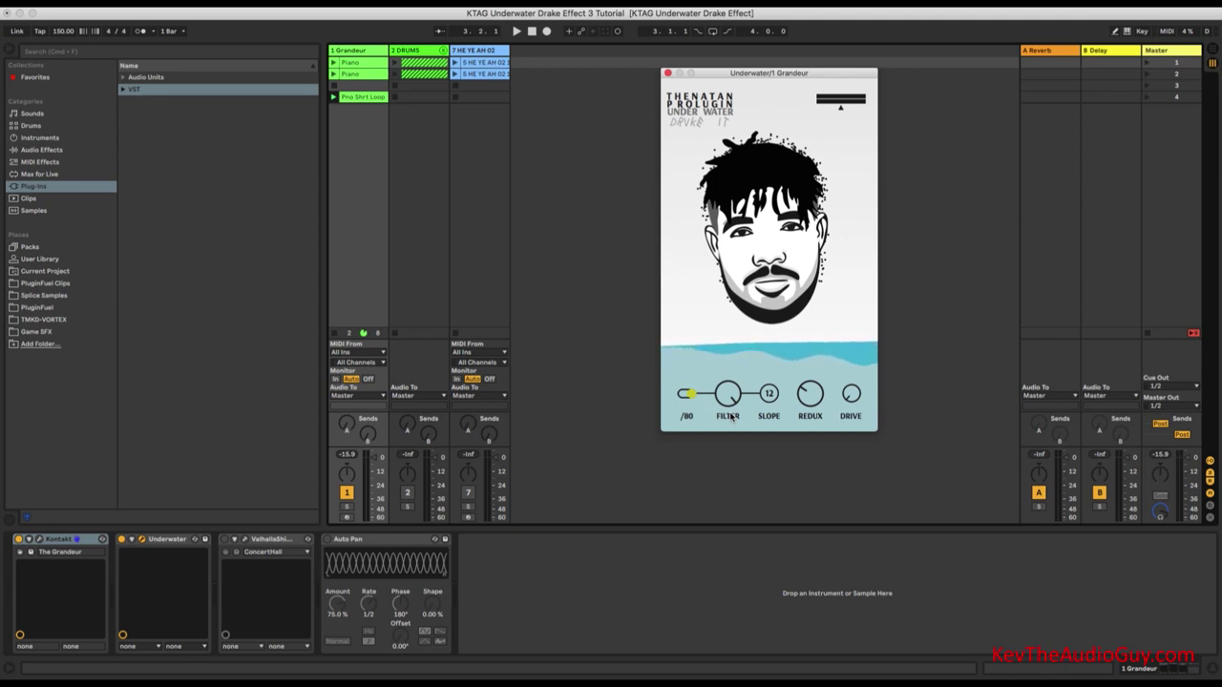
# - With the piano playing, lower the Underwater FILTER cutoff from 14.4 kHz to 451 Hz
pyautogui.press('space')
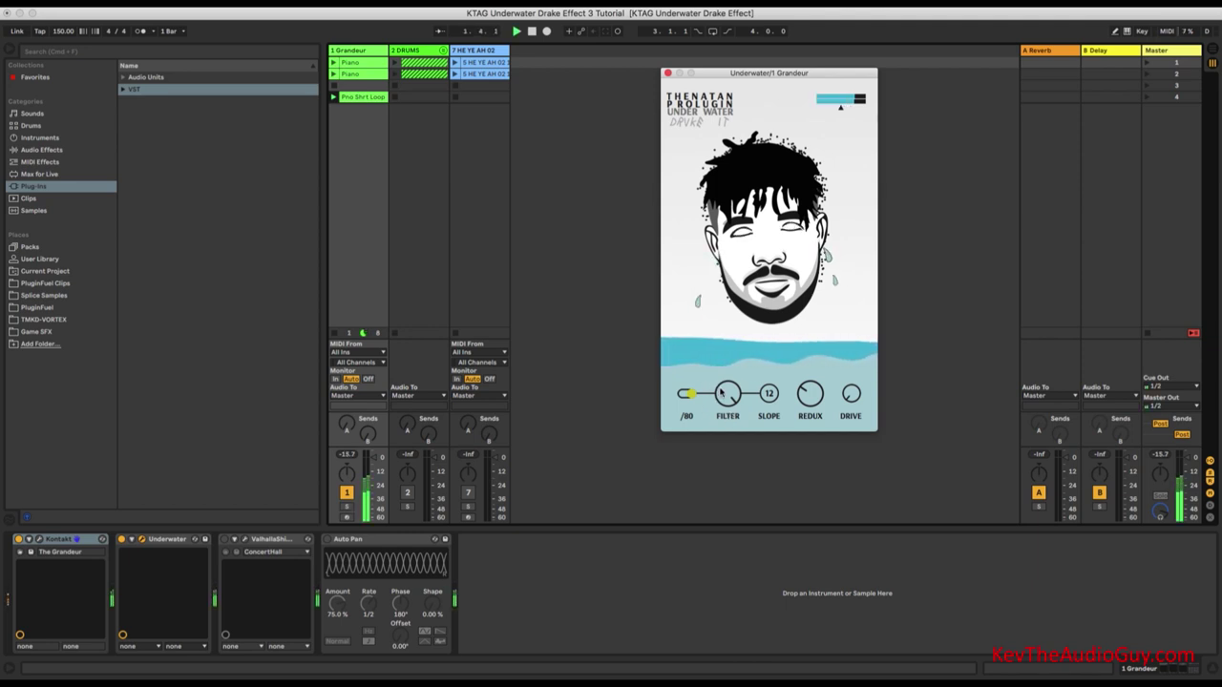
pyautogui.moveTo(722, 410)
pyautogui.moveTo(722, 411); pyautogui.dragTo(723, 484)
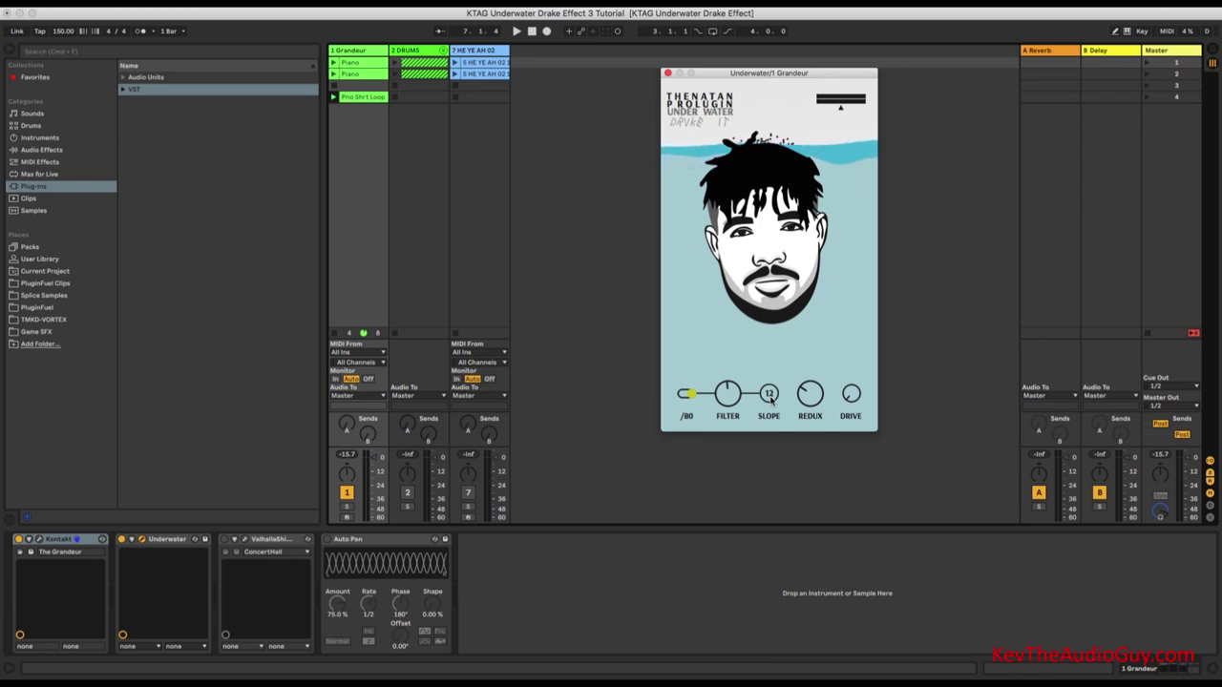
# - During playback, audition Underwater slopes 96, 72, 48 and 24, then settle on 36
pyautogui.press('space')
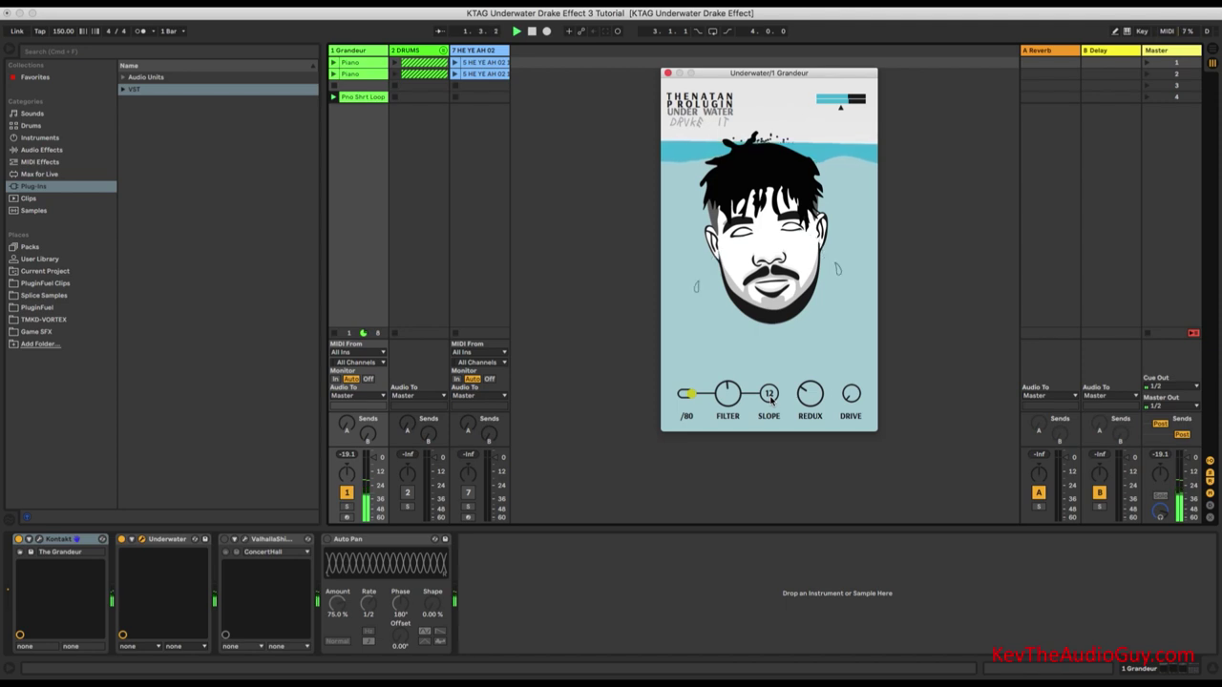
pyautogui.click(769, 394)
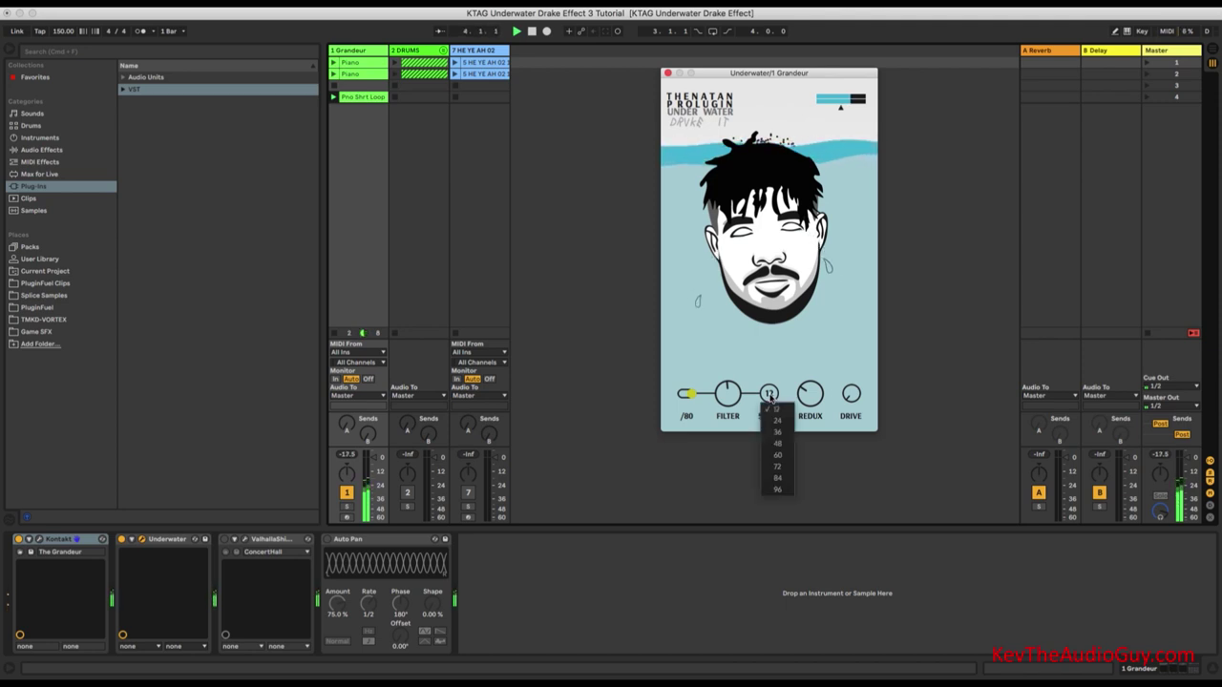
pyautogui.click(779, 490)
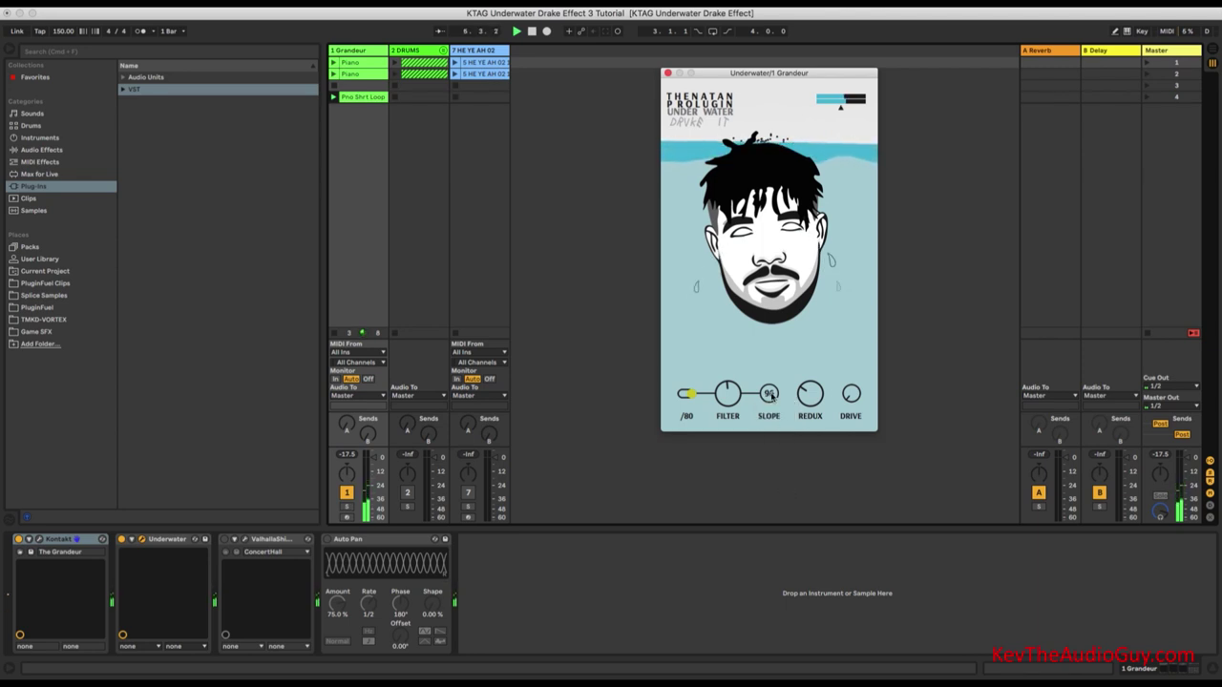
pyautogui.click(769, 394)
pyautogui.click(776, 467)
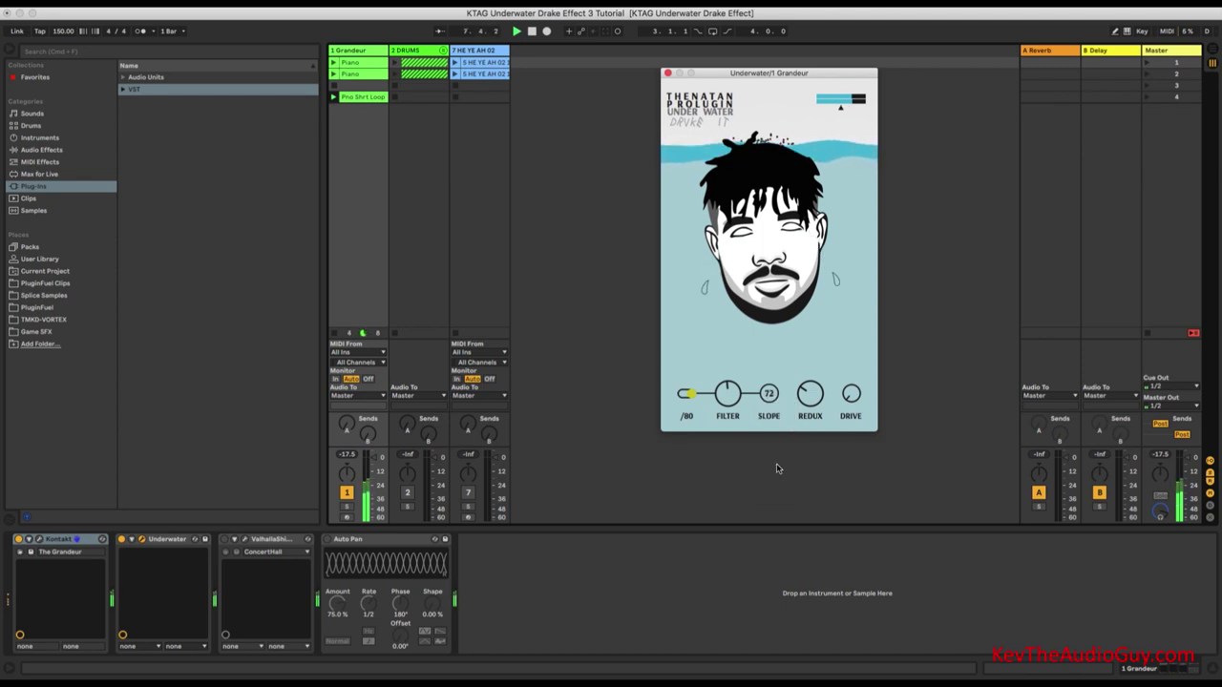
pyautogui.click(769, 396)
pyautogui.click(777, 443)
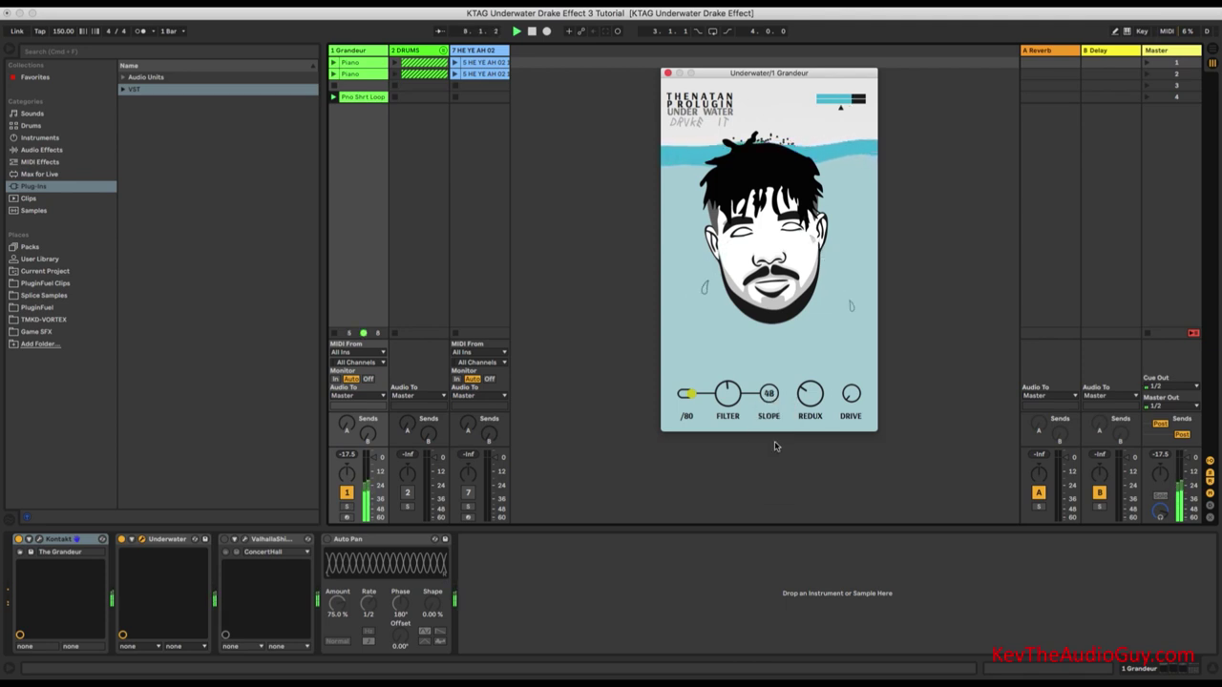
pyautogui.click(769, 396)
pyautogui.click(777, 421)
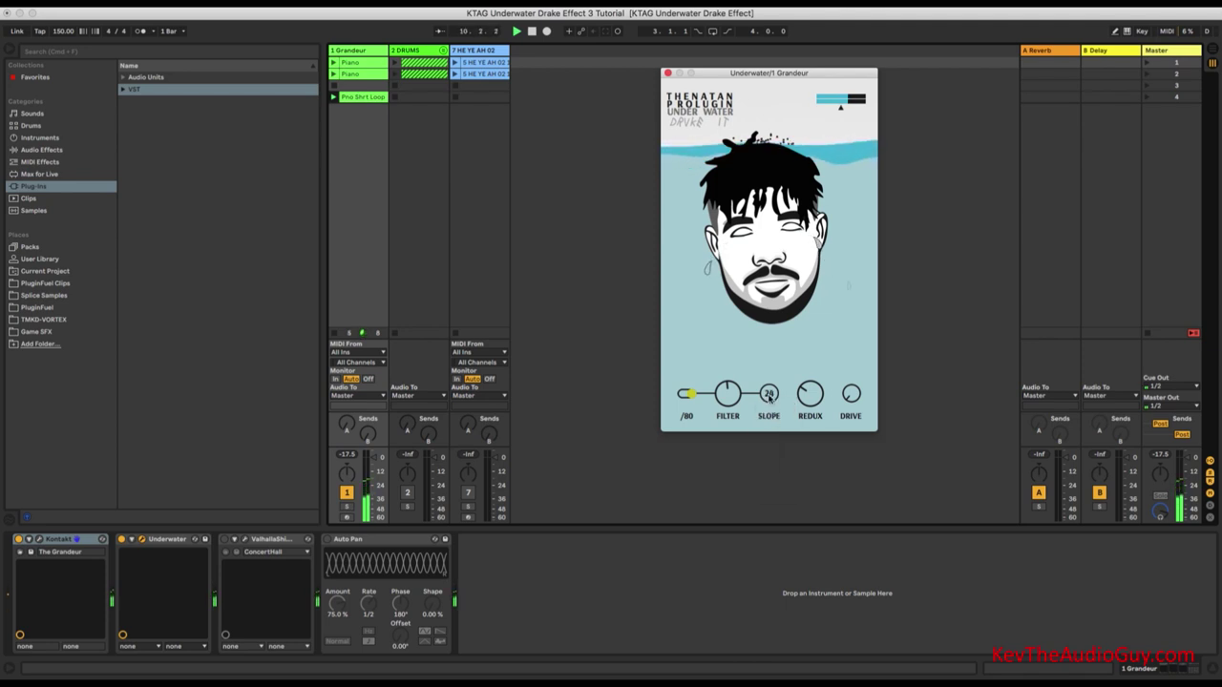
pyautogui.click(770, 395)
pyautogui.click(778, 432)
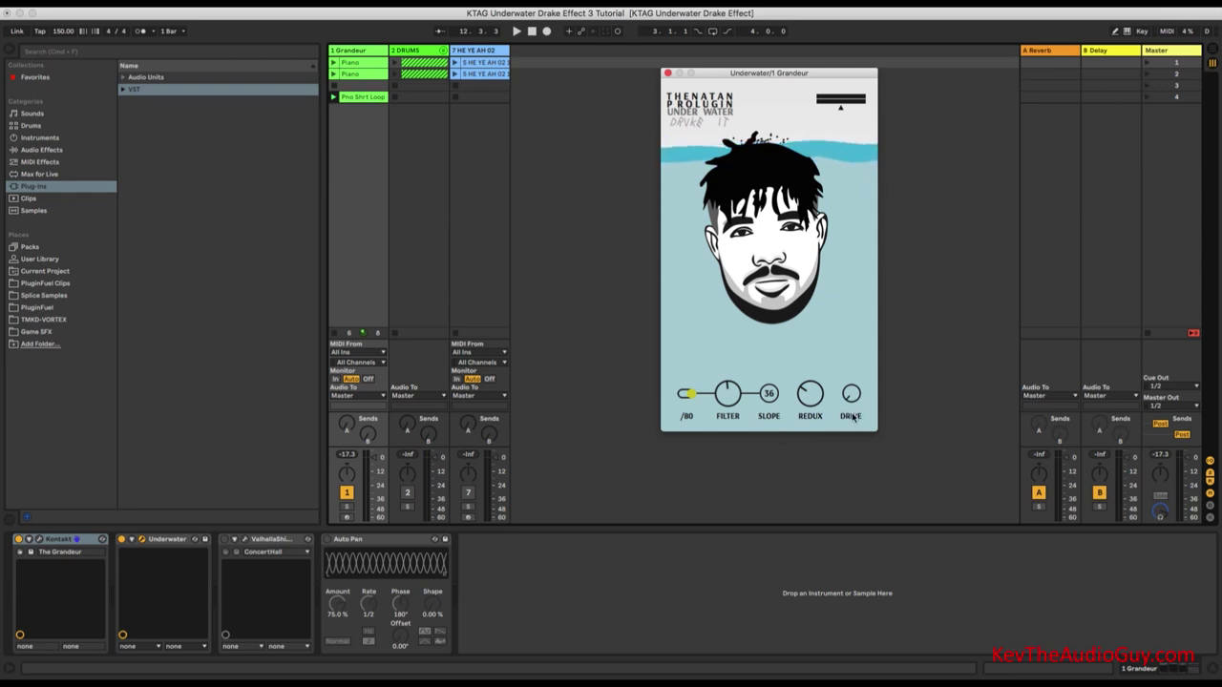
# - Nudge the Underwater DRIVE up to about 1.2 dB, then bring up the ValhallaShimmer reverb window
pyautogui.moveTo(849, 399)
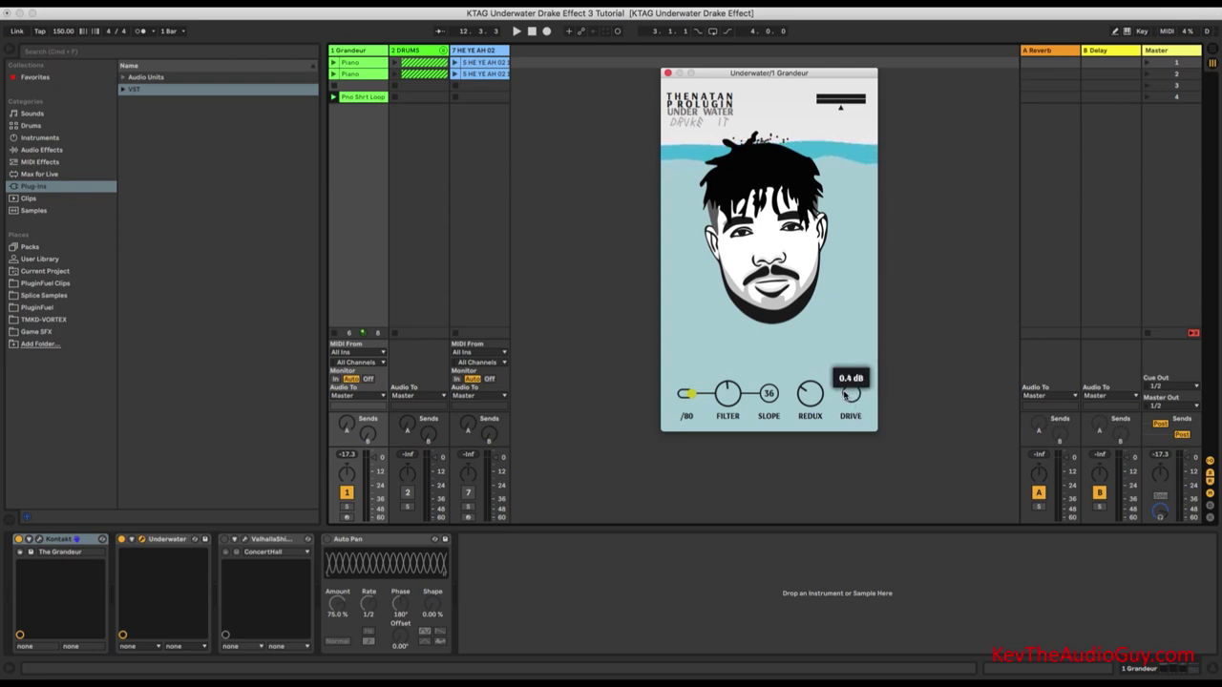
pyautogui.moveTo(844, 394); pyautogui.dragTo(838, 383)
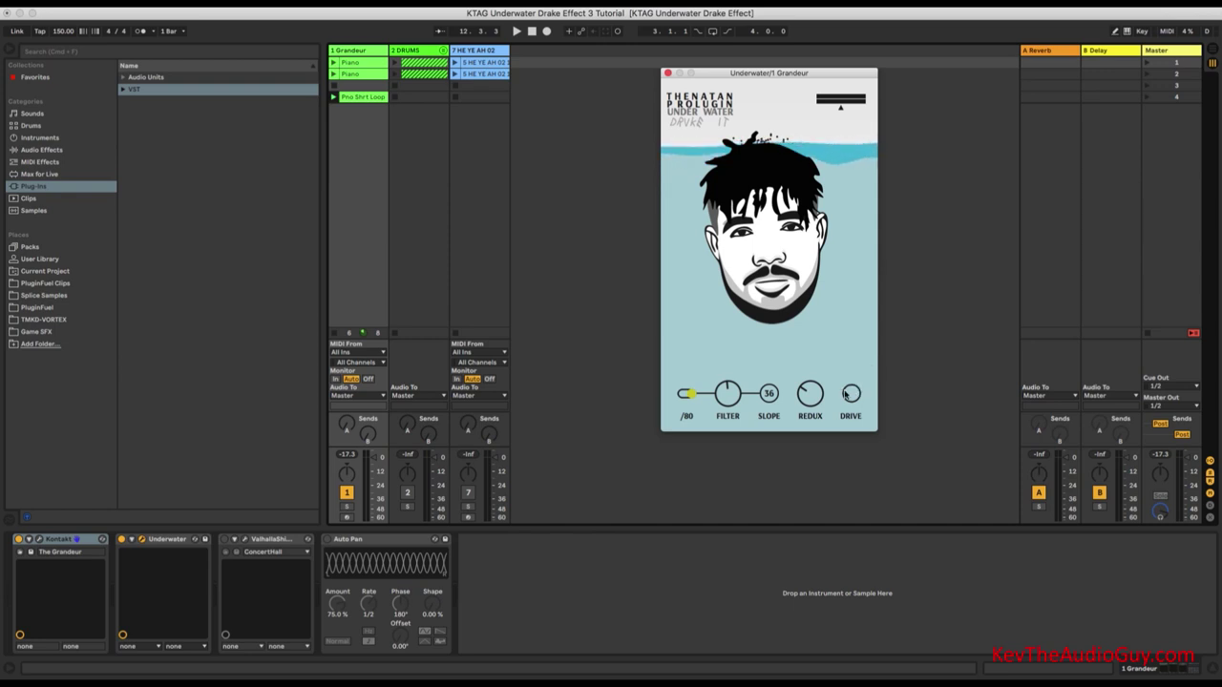
pyautogui.click(245, 540)
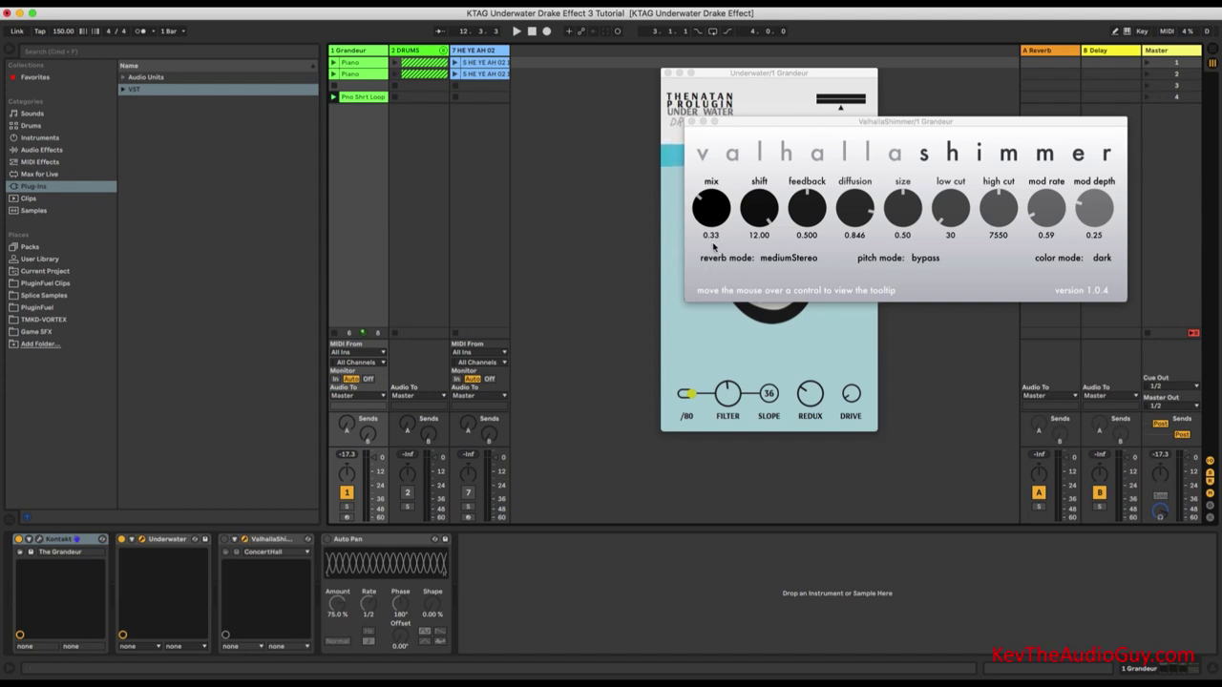
pyautogui.click(691, 122)
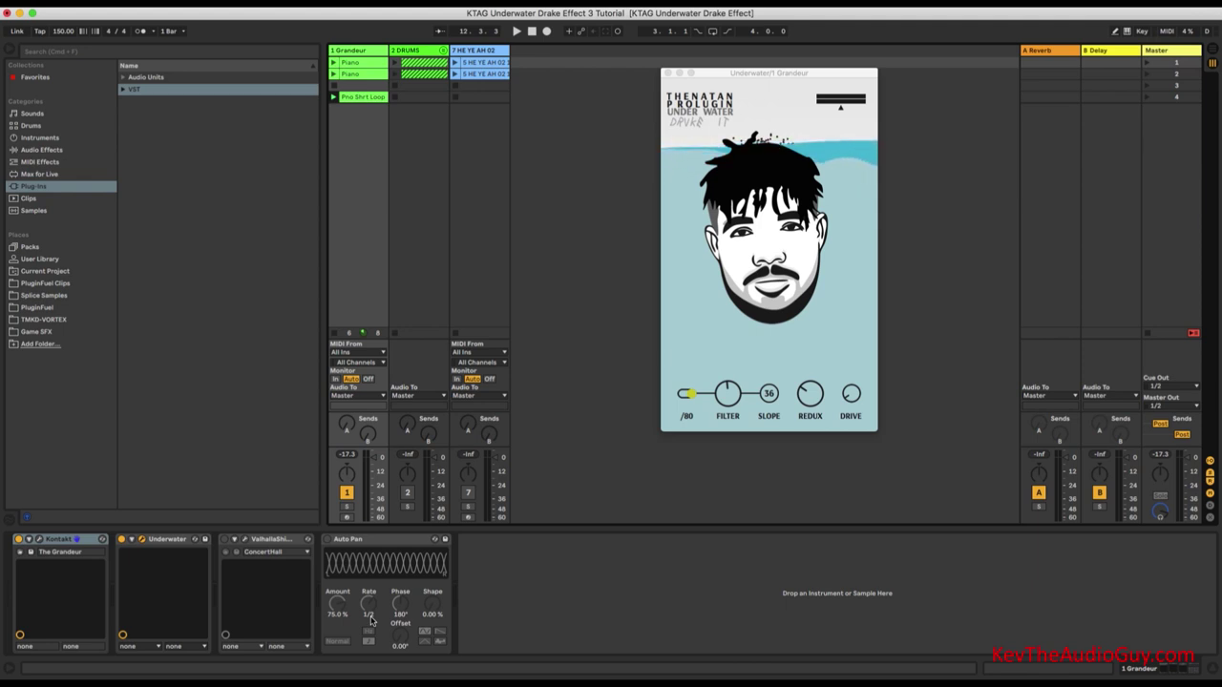
# - Play the piano and switch on the Grandeur track's Auto Pan device
pyautogui.press('space')
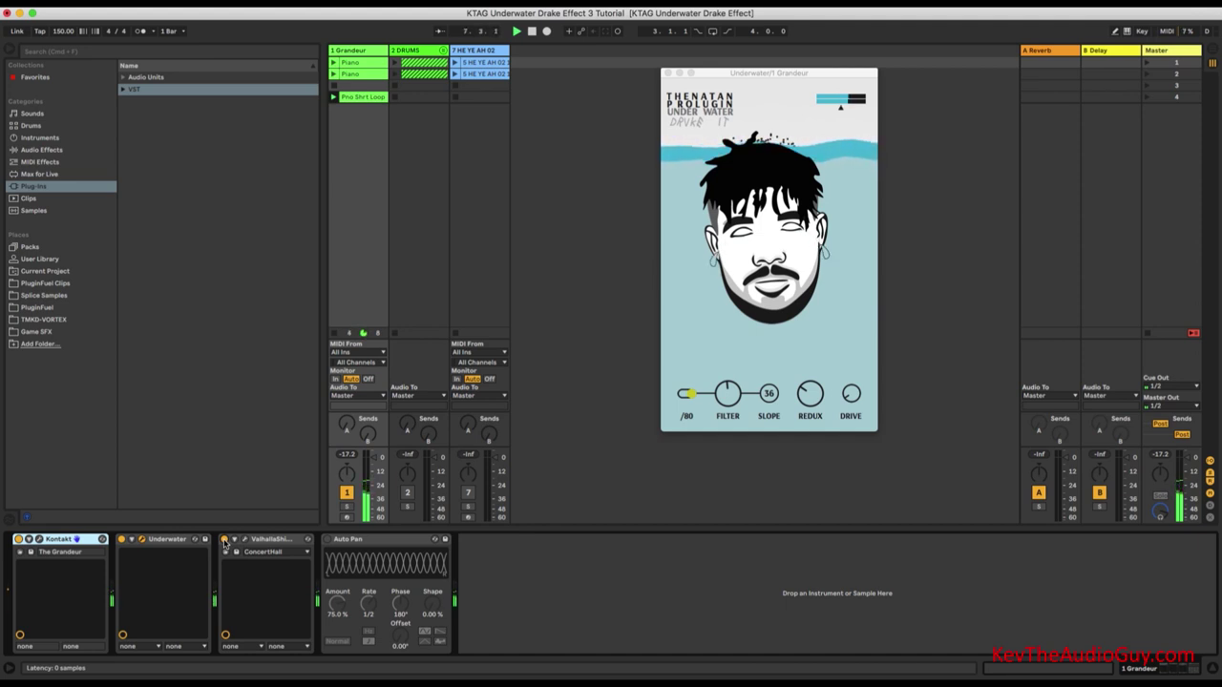
pyautogui.click(328, 540)
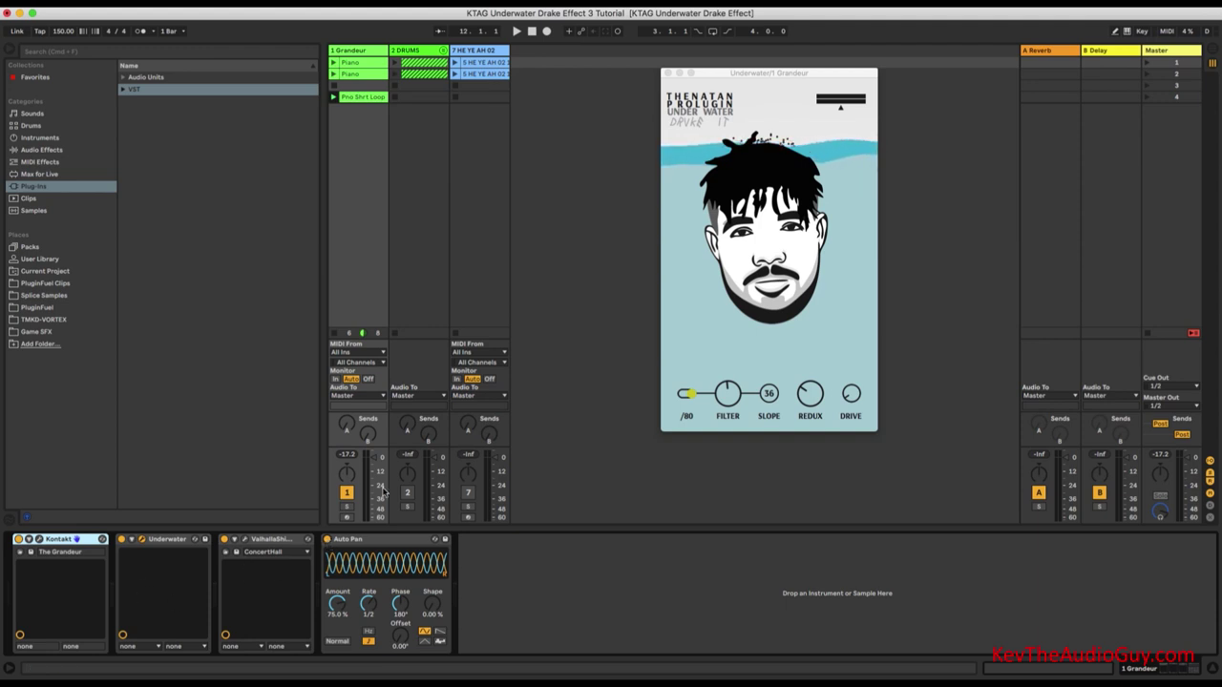
# - Unmute DRUMS and HE YE AH 02, then launch scenes 1, 2 and 3 in turn
pyautogui.click(413, 492)
pyautogui.click(467, 493)
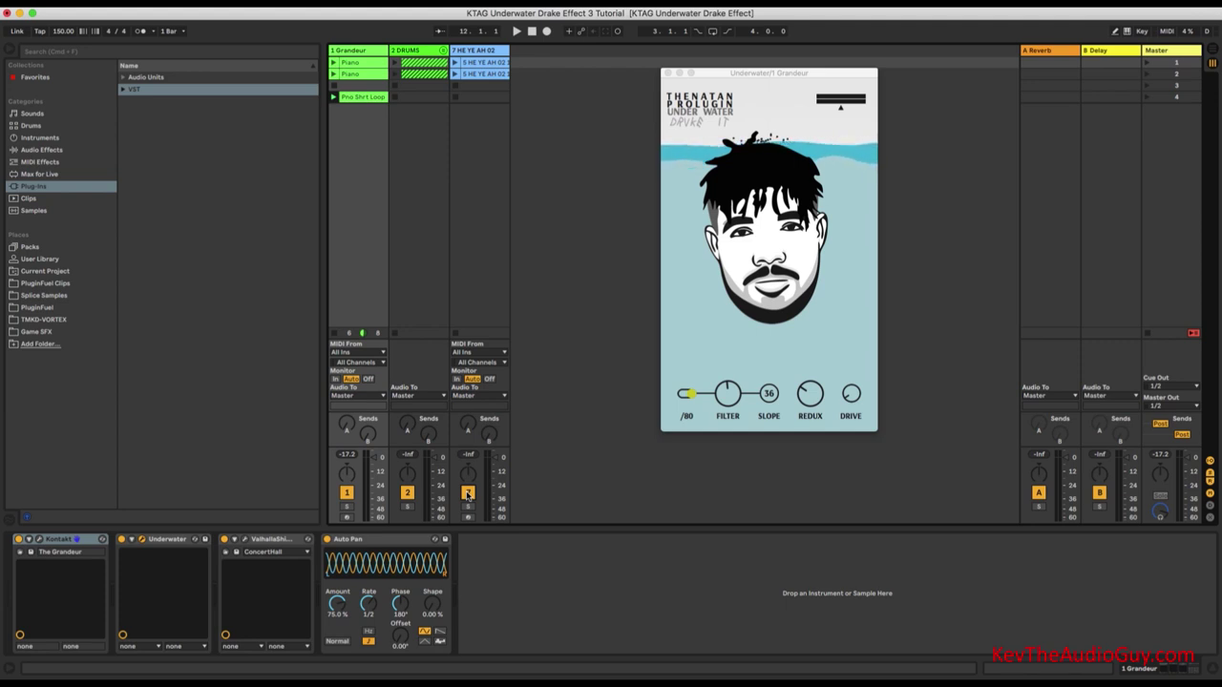
pyautogui.click(1149, 62)
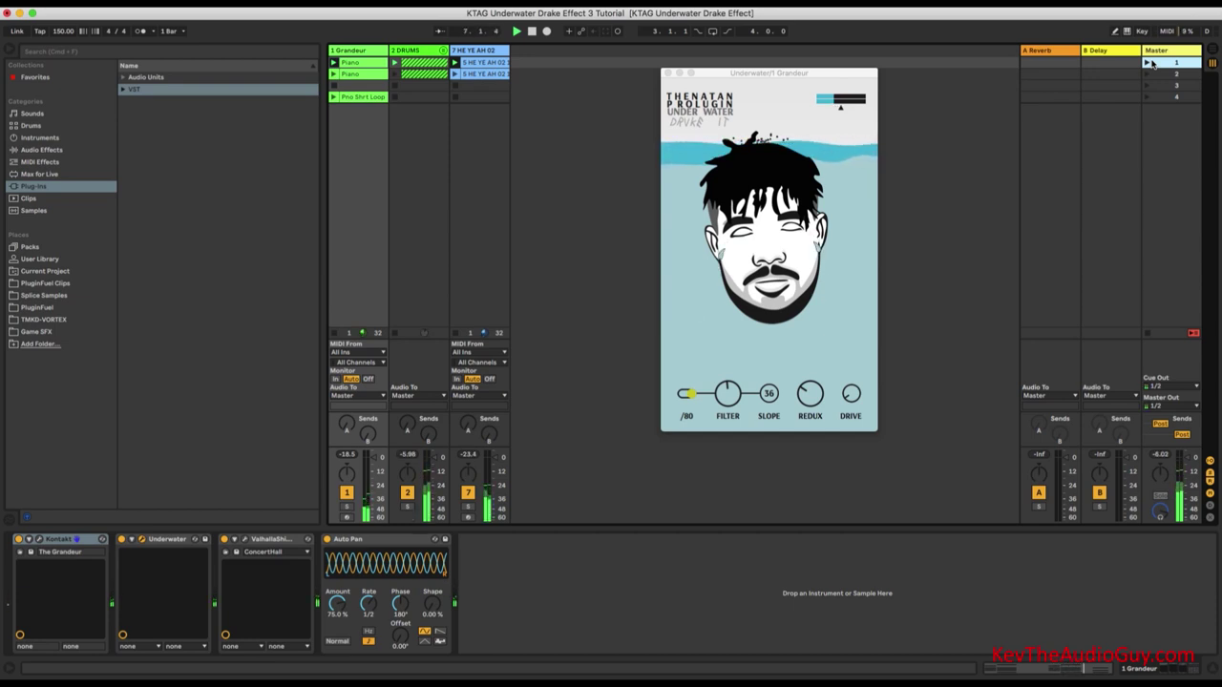
pyautogui.click(1148, 74)
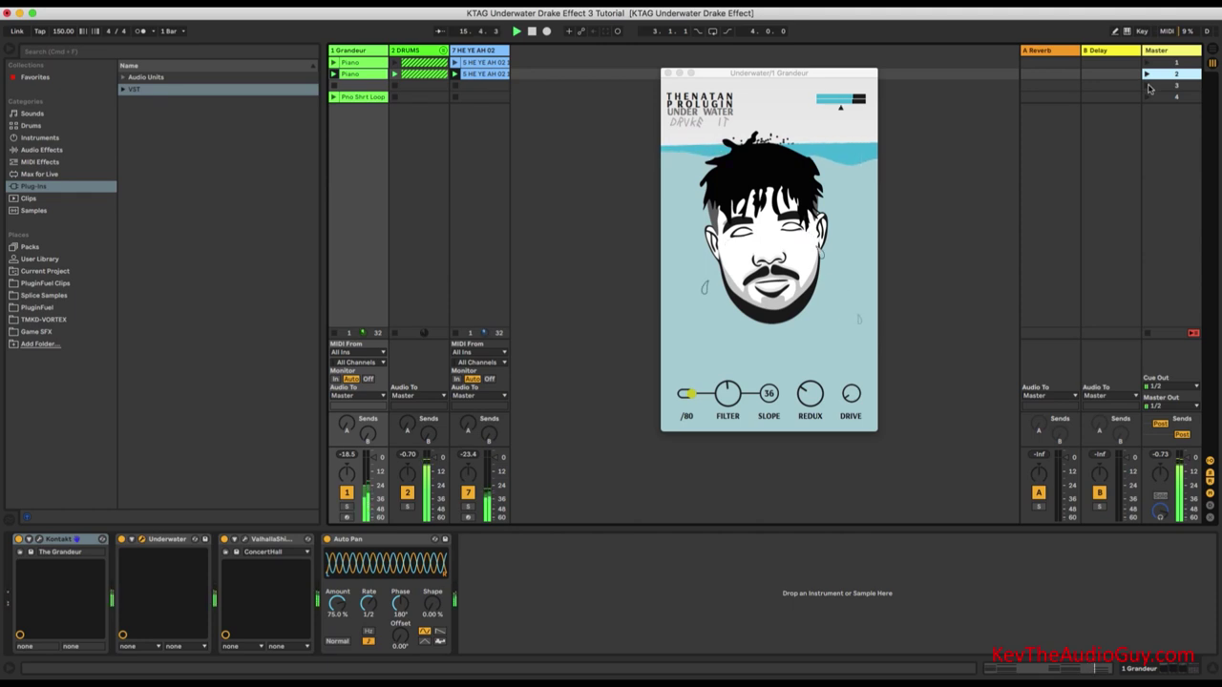
pyautogui.click(1148, 86)
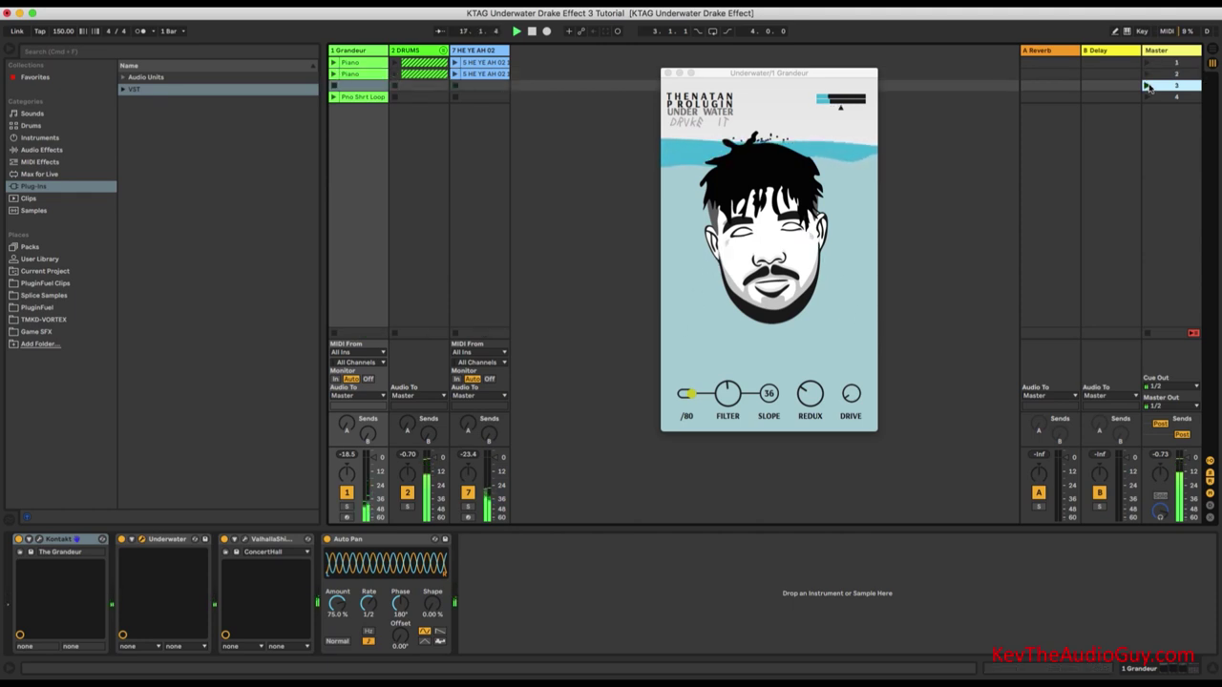